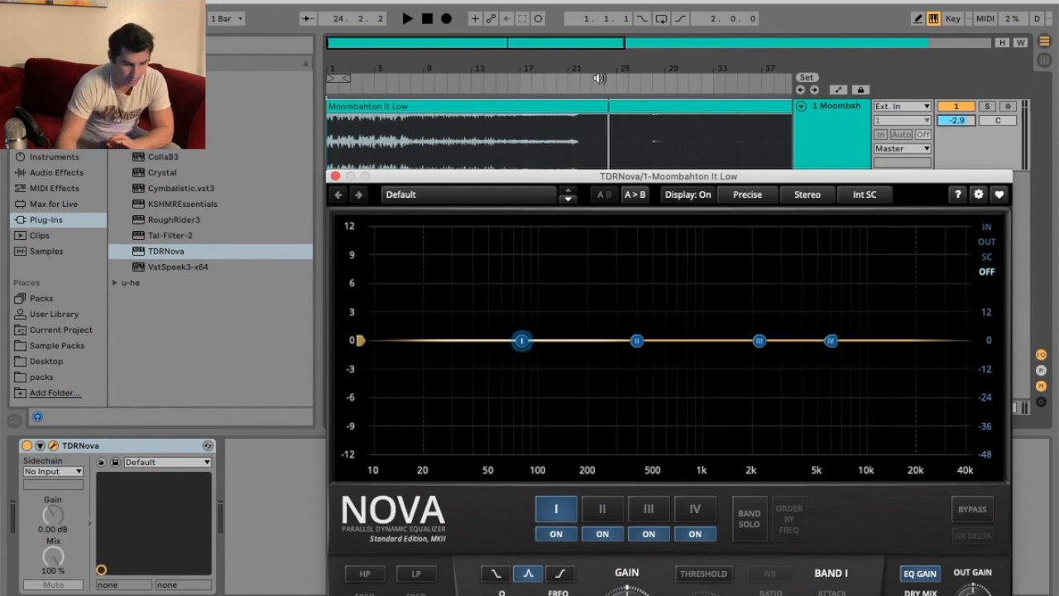
- Play the track from around bar 22 and switch the TDRNova device off and back on to compare the sound
click(573, 78)
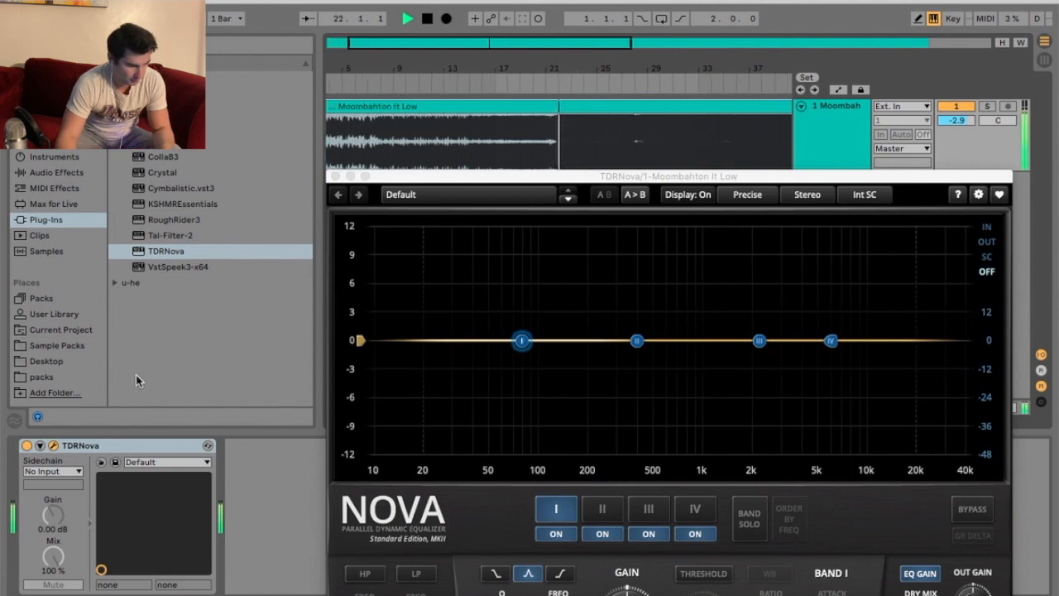
click(25, 446)
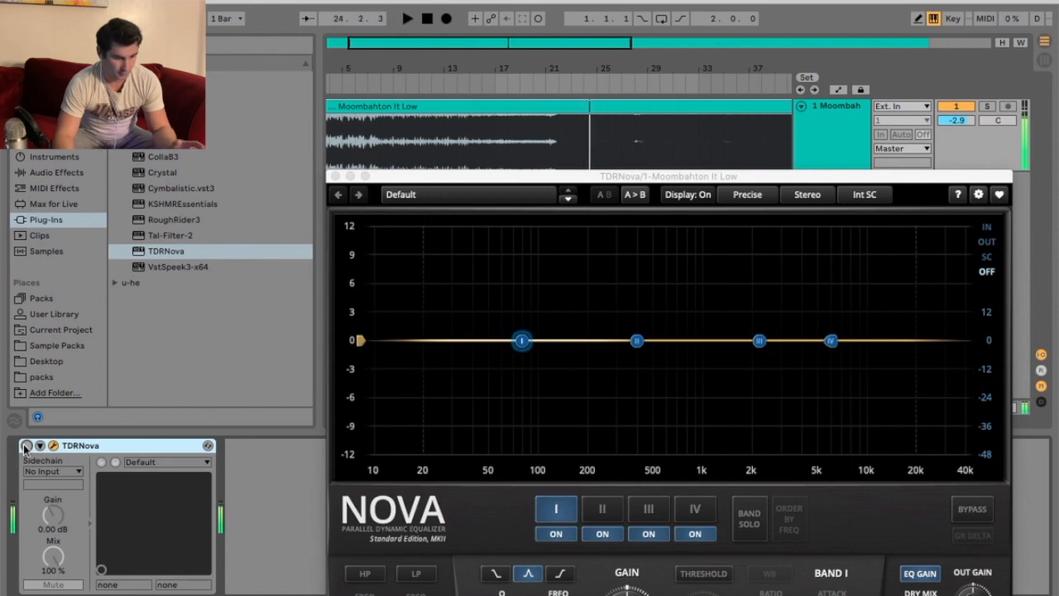
click(26, 446)
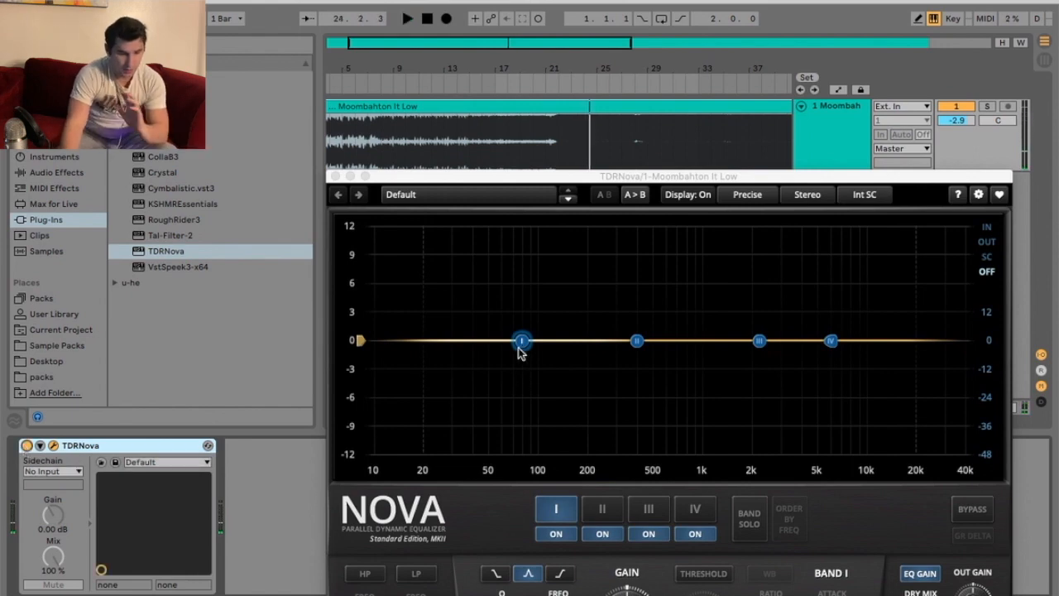
click(567, 84)
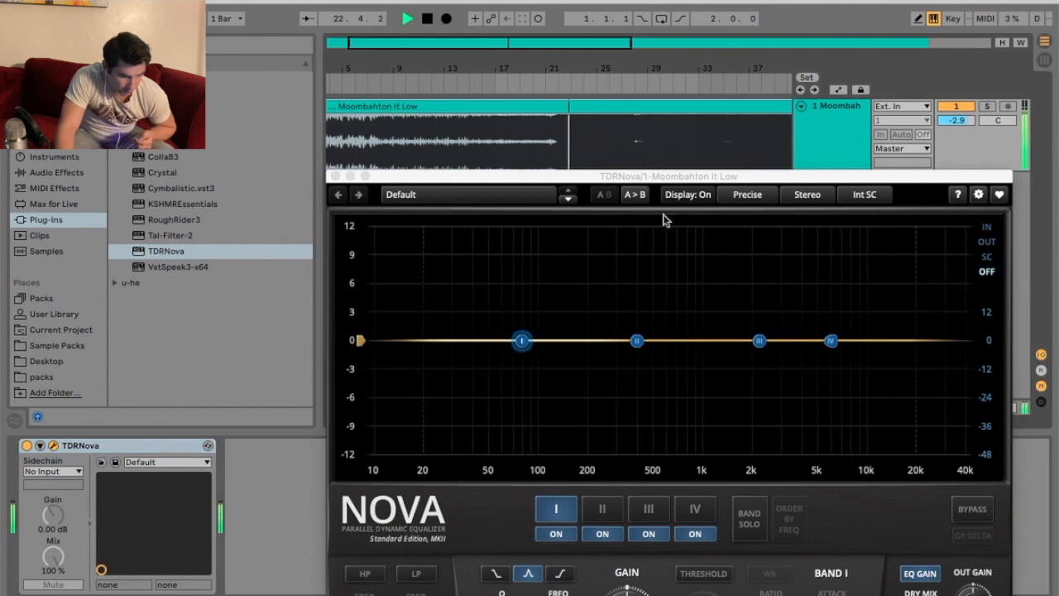
- Set the processing quality to Eco and move band I to about -1 dB just above 1 kHz
drag(657, 176, 635, 137)
drag(499, 299, 676, 303)
click(675, 155)
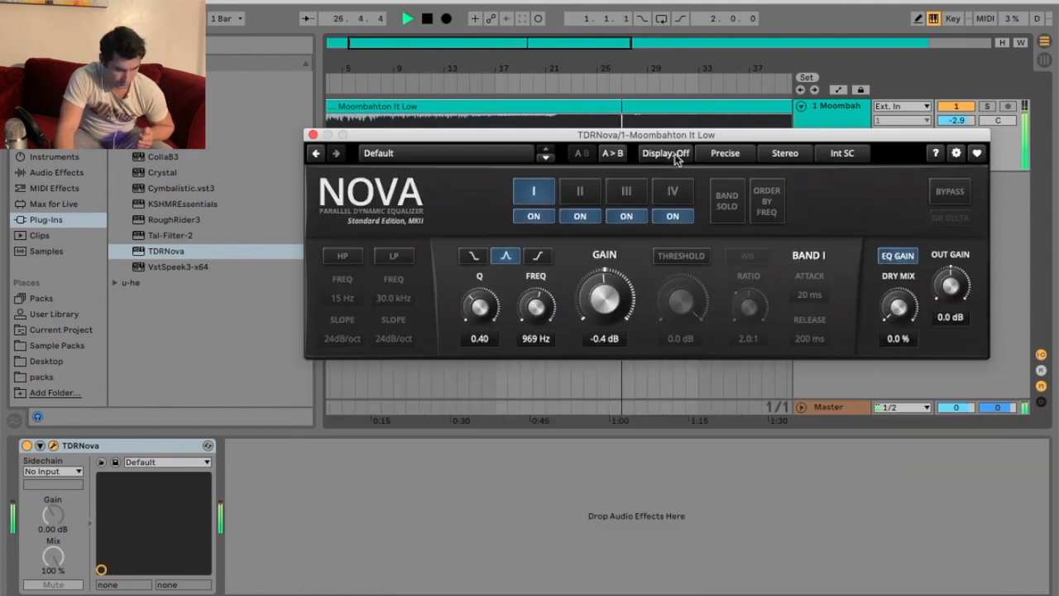
click(668, 155)
click(725, 156)
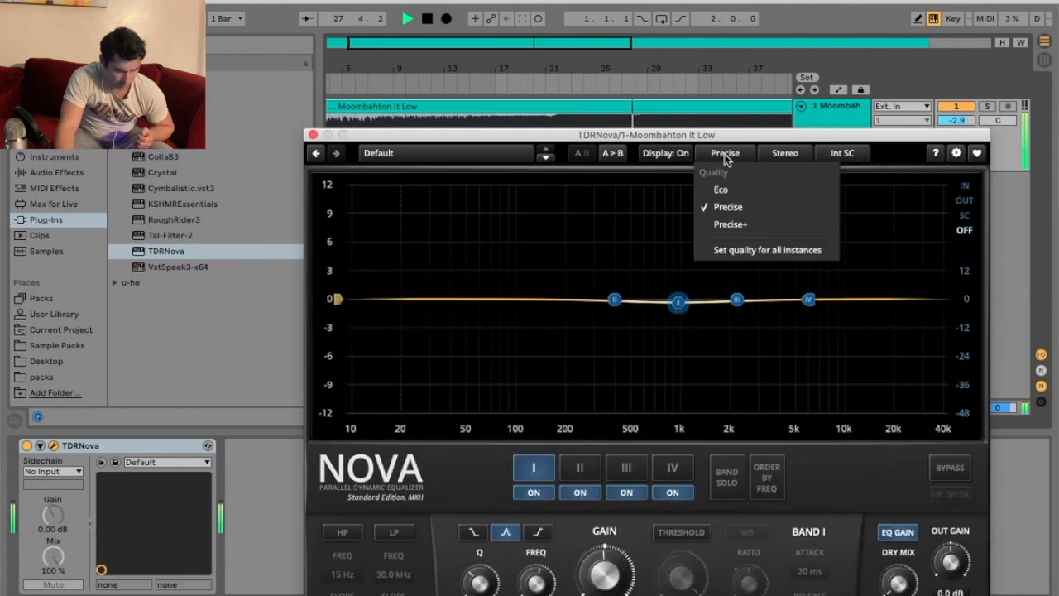
click(725, 155)
mouse_move(678, 302)
mouse_down()
mouse_move(673, 221)
mouse_move(679, 323)
mouse_move(681, 206)
mouse_move(683, 310)
mouse_up()
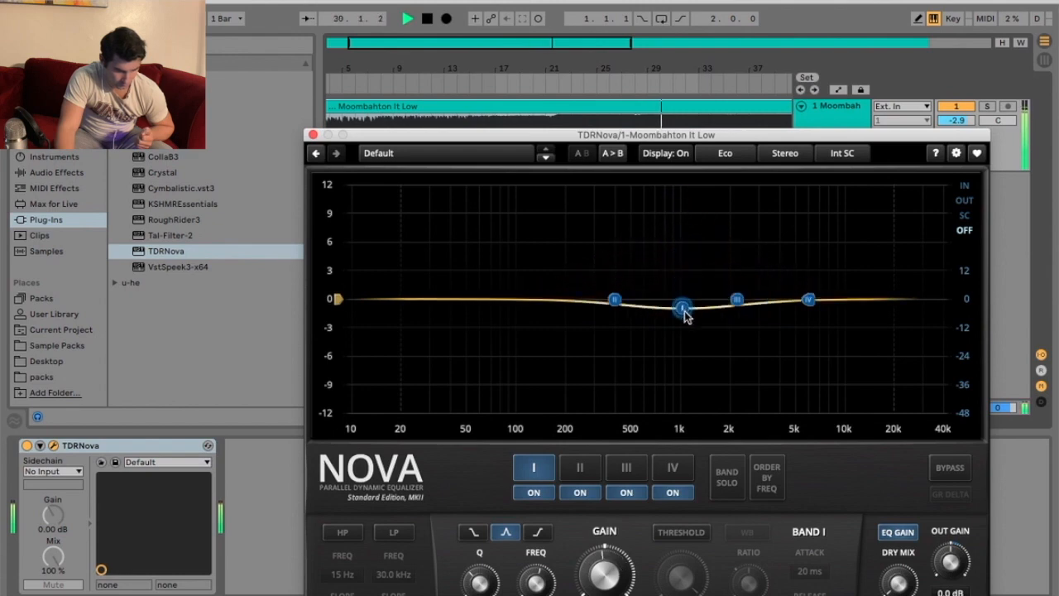
- Select the four EQ bands one after another to review their settings, ending on band I
click(580, 467)
click(627, 468)
click(657, 470)
click(626, 468)
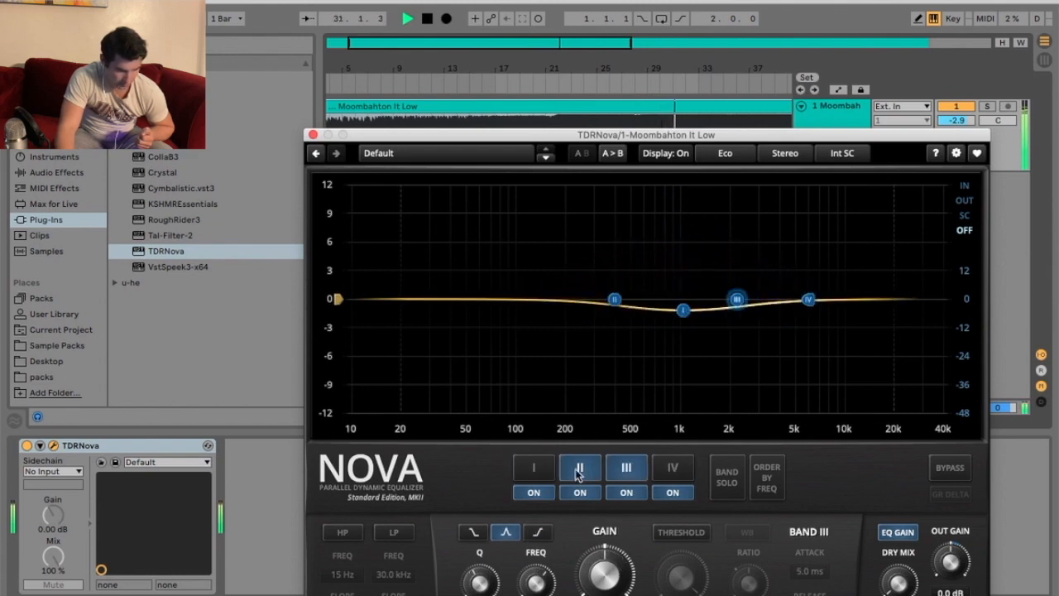
click(580, 469)
click(534, 468)
- Shape band II as a low shelf at about 2.6 kHz and -4.5 dB, and bypass the EQ briefly to compare
drag(683, 310, 750, 341)
click(615, 300)
click(473, 532)
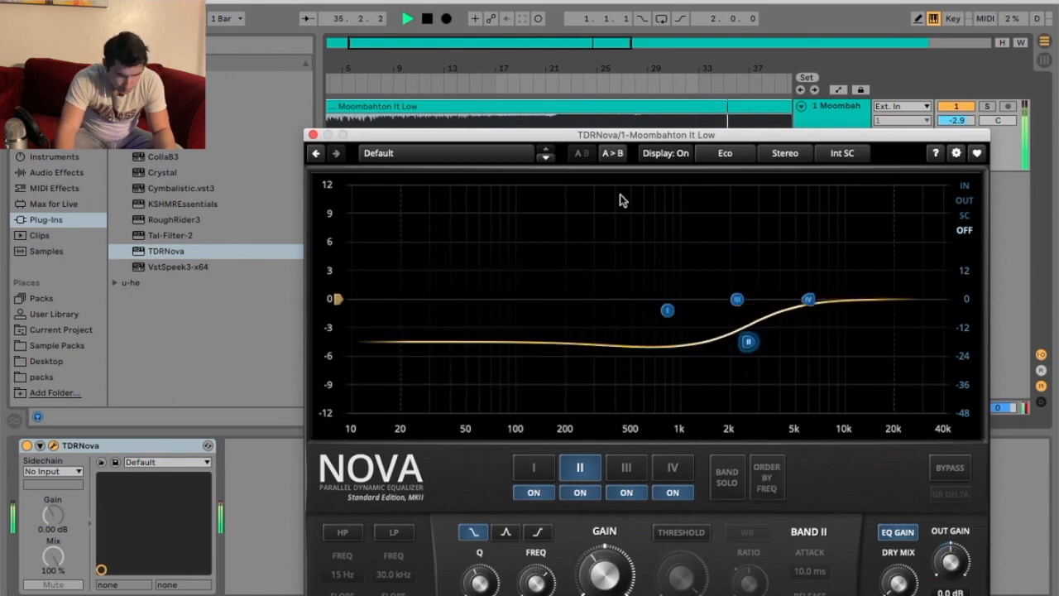
drag(612, 143, 575, 70)
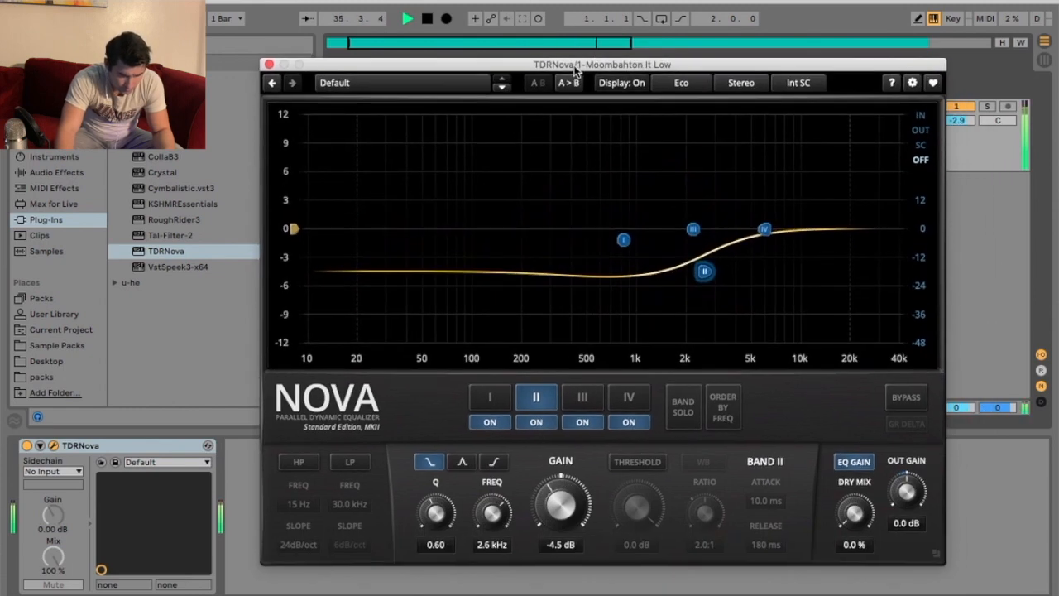
click(906, 398)
click(906, 399)
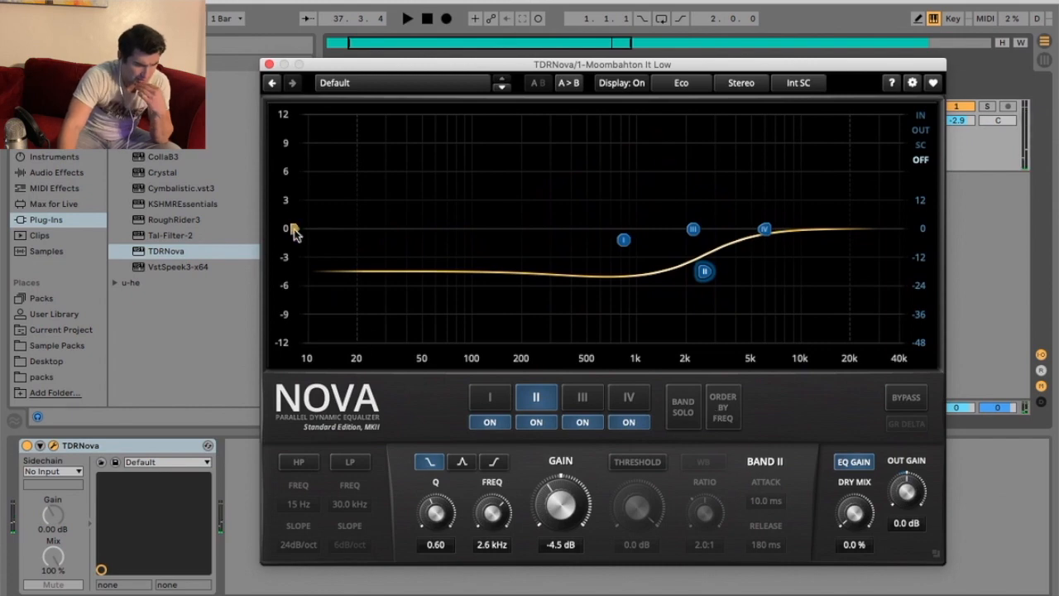
- Select the wideband section, look through the factory preset list, and toggle the graph display off and on
click(293, 230)
click(414, 80)
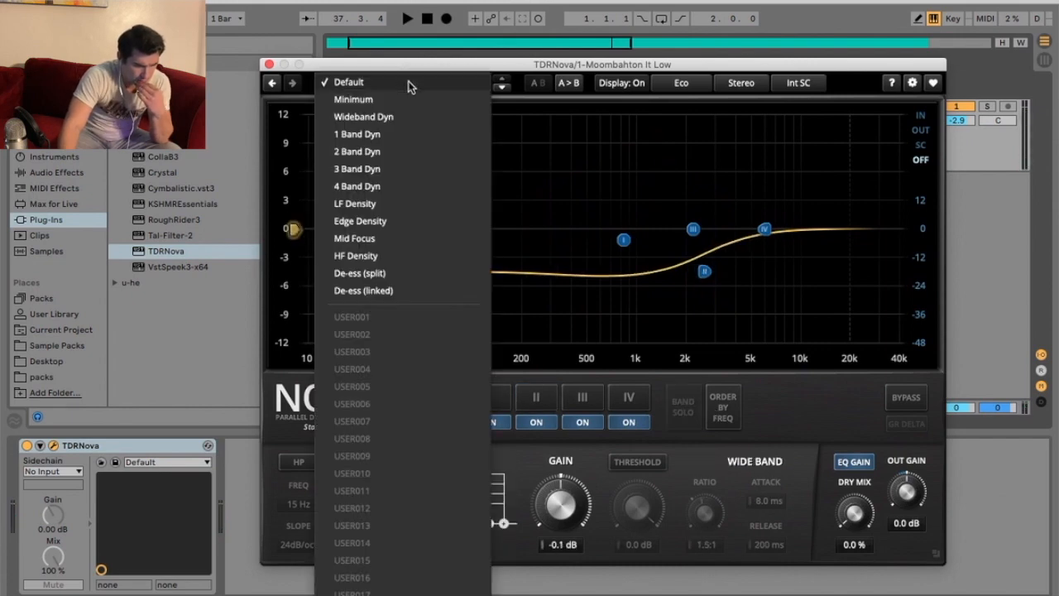
drag(430, 67, 511, 70)
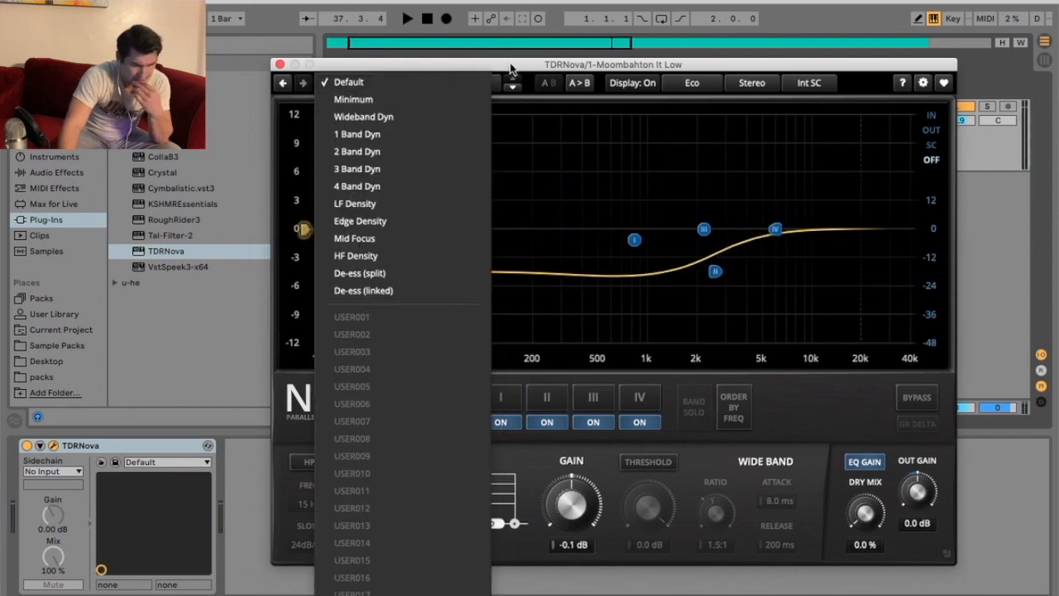
click(658, 203)
click(632, 84)
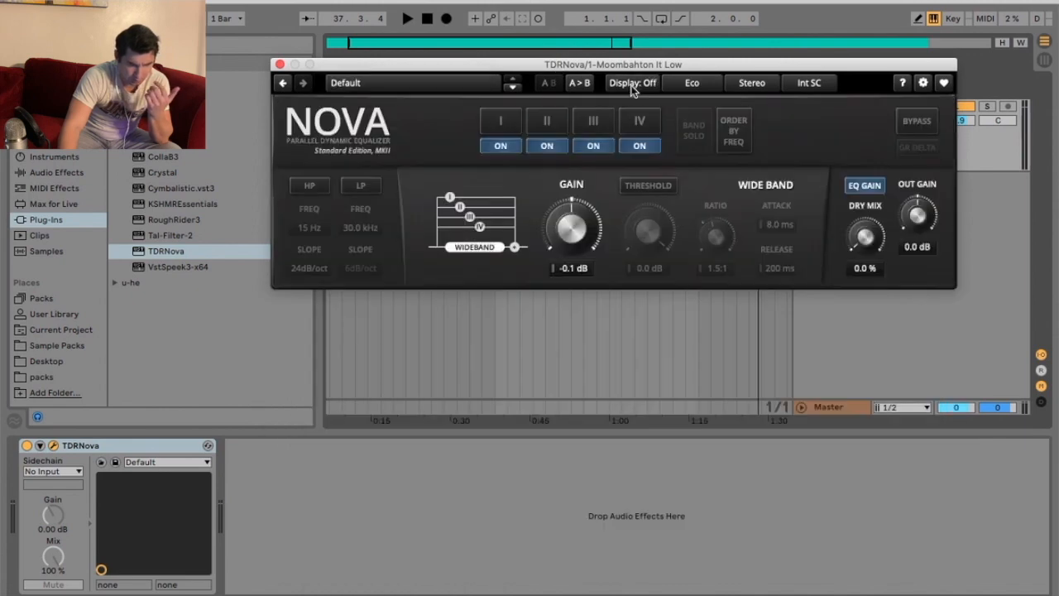
click(632, 86)
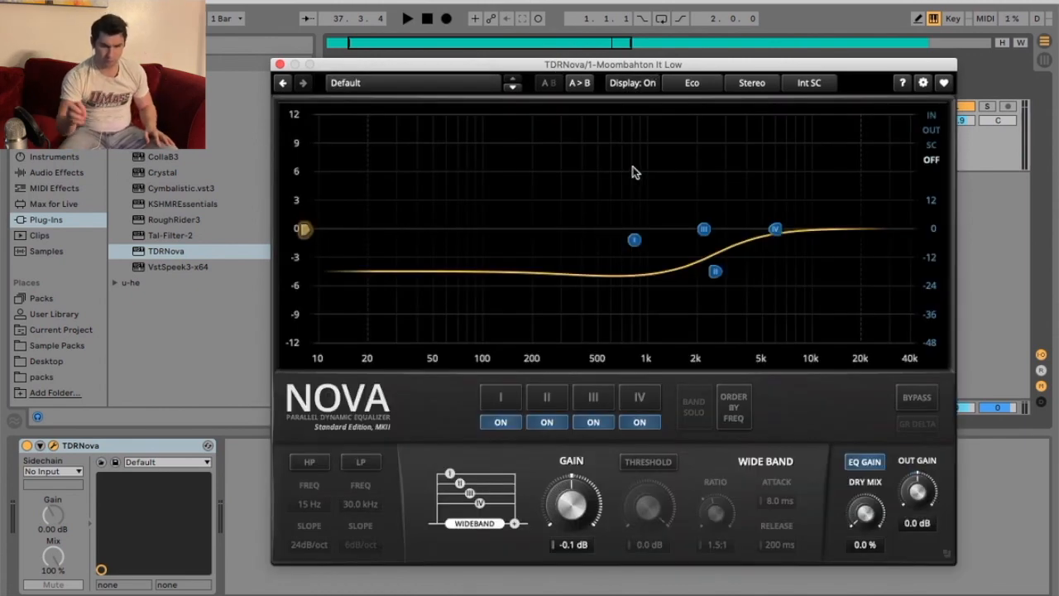
- Play the track from about bar 21 and compare the spectrum analyzer's input, output and sidechain views
drag(721, 67, 742, 184)
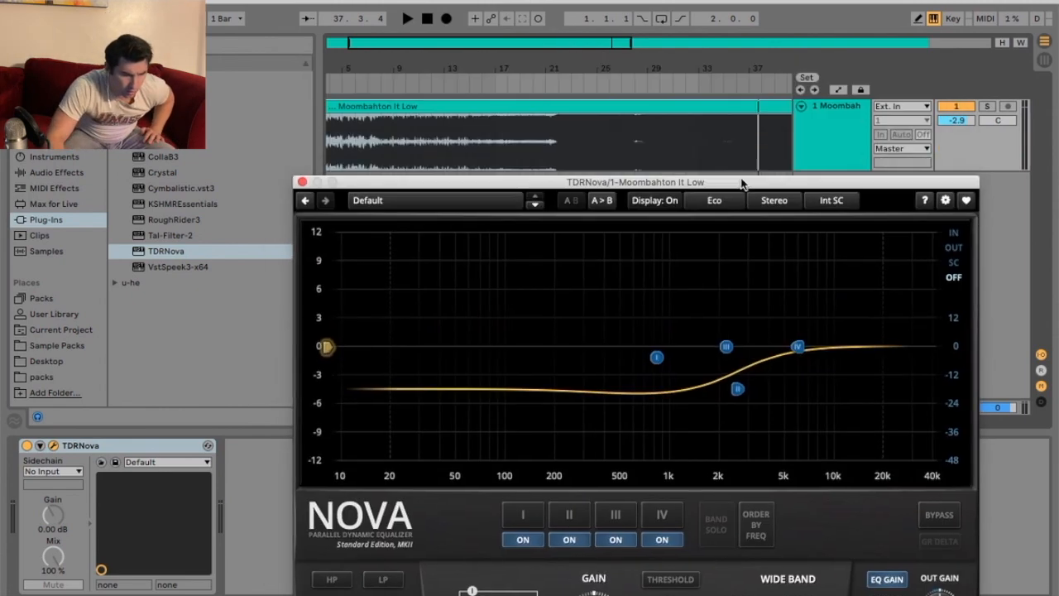
click(556, 91)
click(952, 235)
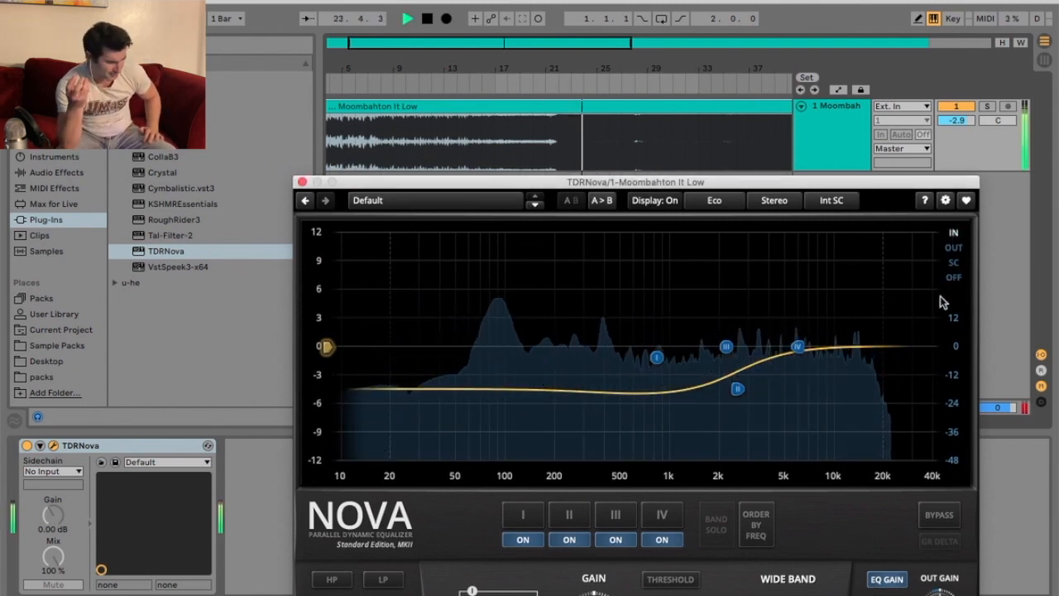
click(957, 248)
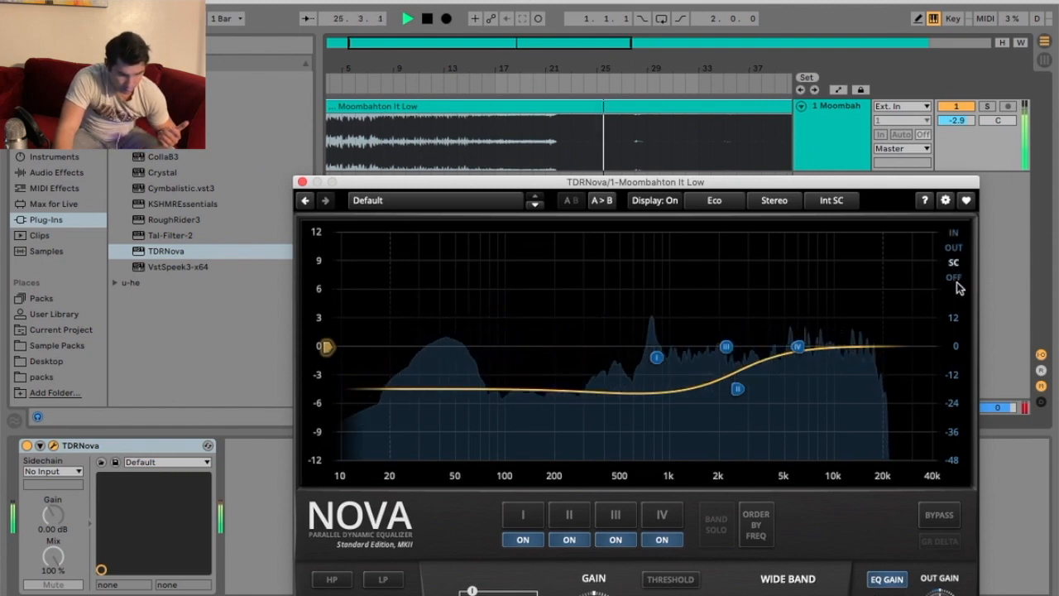
click(954, 278)
- Pull band II toward the low mids and raise band I to about +3.7 dB near 1.2 kHz
drag(737, 388, 603, 303)
click(658, 356)
drag(658, 358, 679, 308)
- Move band II to about 458 Hz at -0.4 dB and give it a bell shape
drag(605, 300, 595, 366)
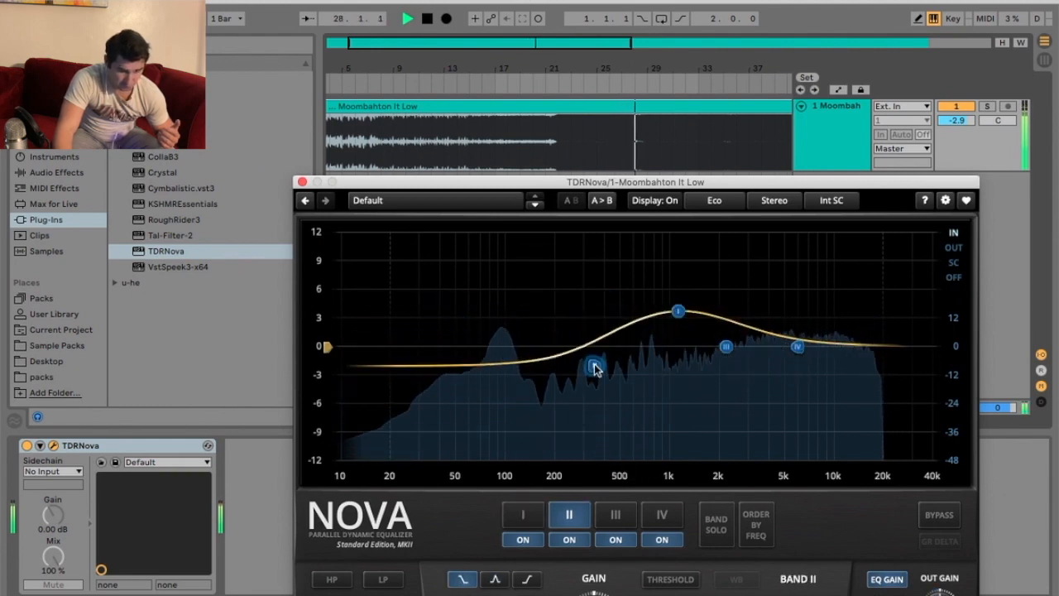
drag(655, 187, 633, 91)
drag(571, 268, 590, 252)
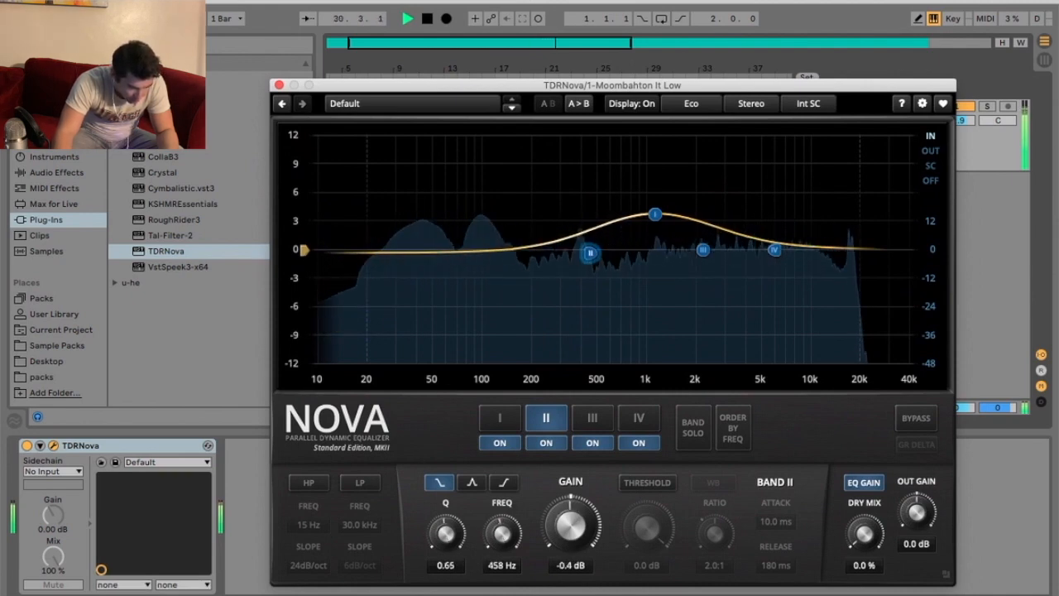
click(463, 486)
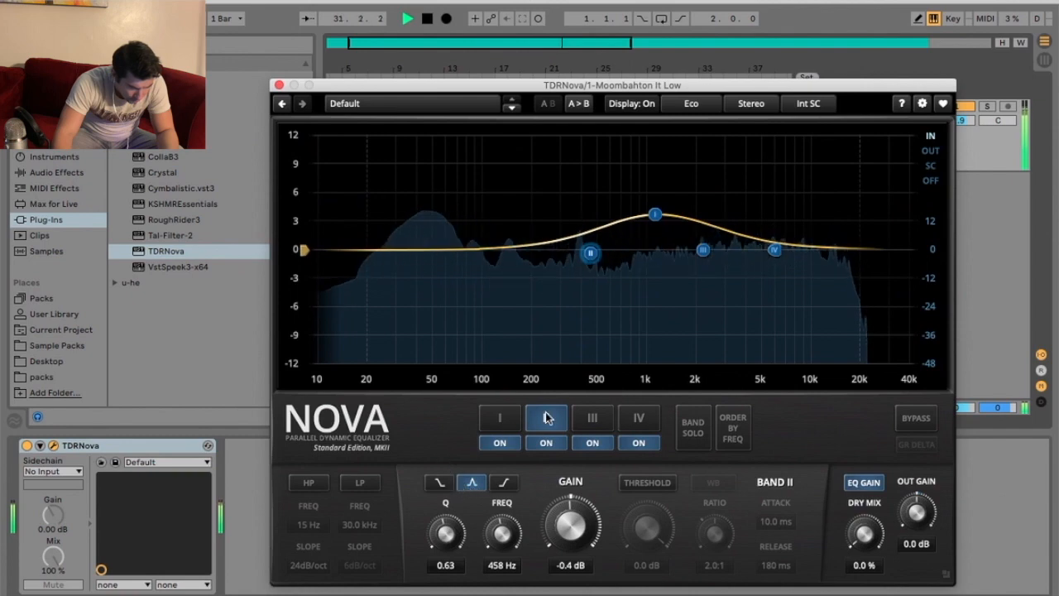
- Stop playback and turn band IV into a low shelf at about 783 Hz and -8.7 dB
click(500, 418)
click(592, 418)
click(639, 418)
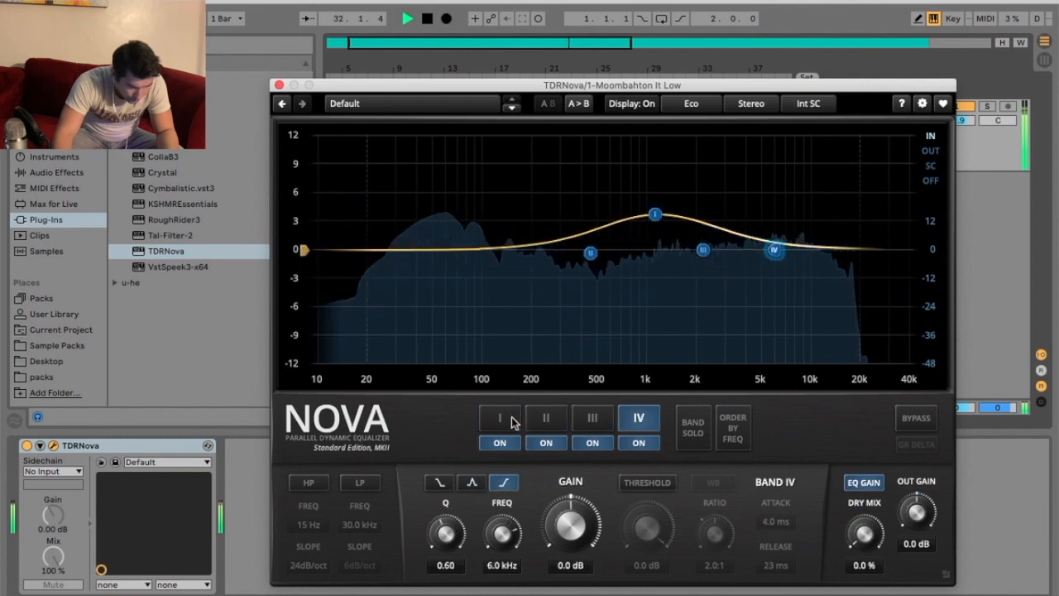
drag(768, 252, 759, 220)
key(space)
click(473, 483)
click(437, 484)
drag(770, 230, 626, 338)
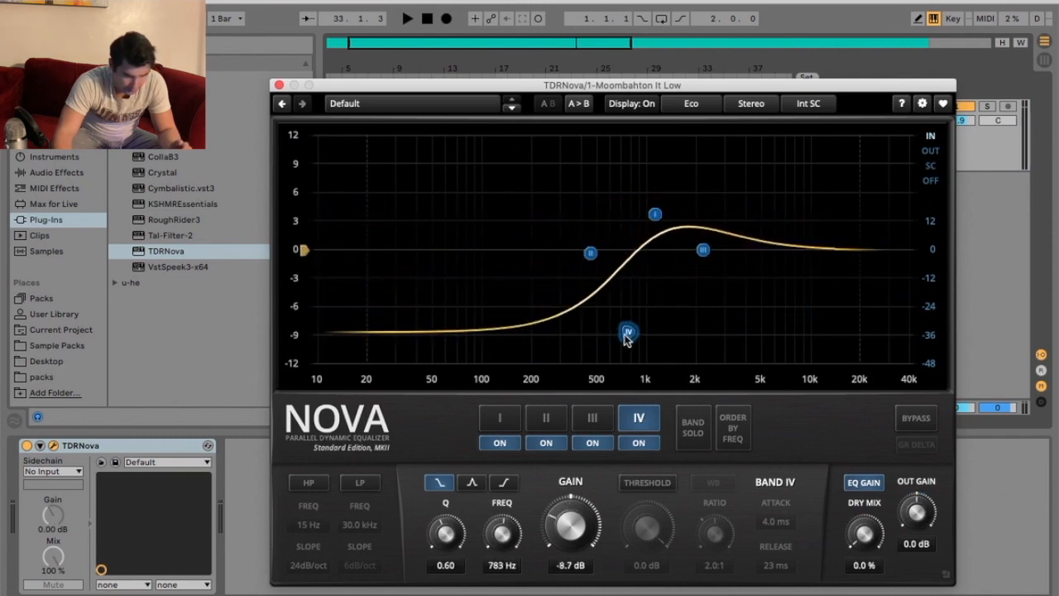
- Change band IV's filter shape to a high shelf
click(783, 257)
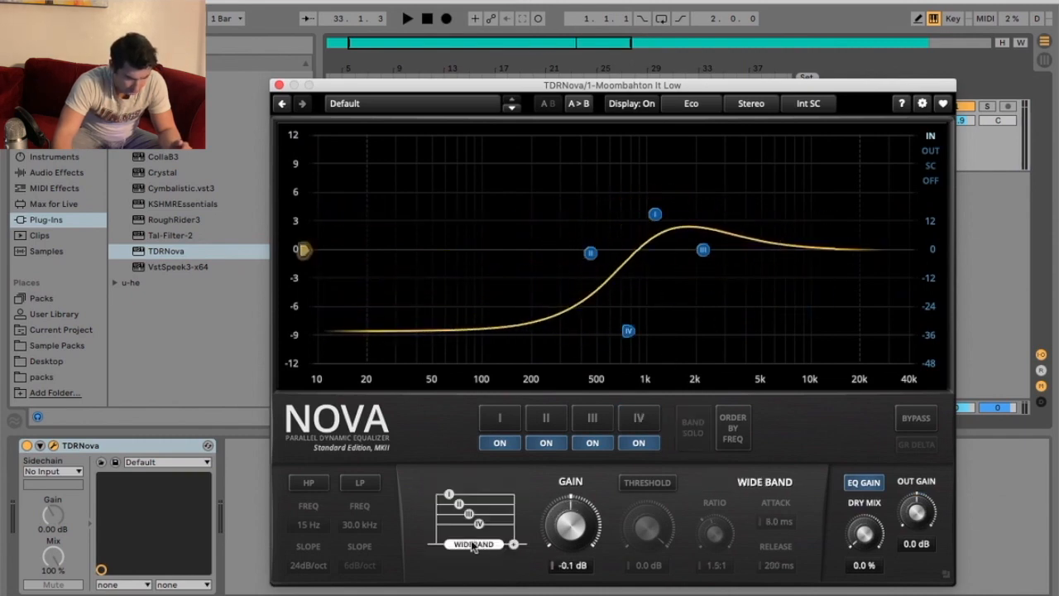
click(639, 419)
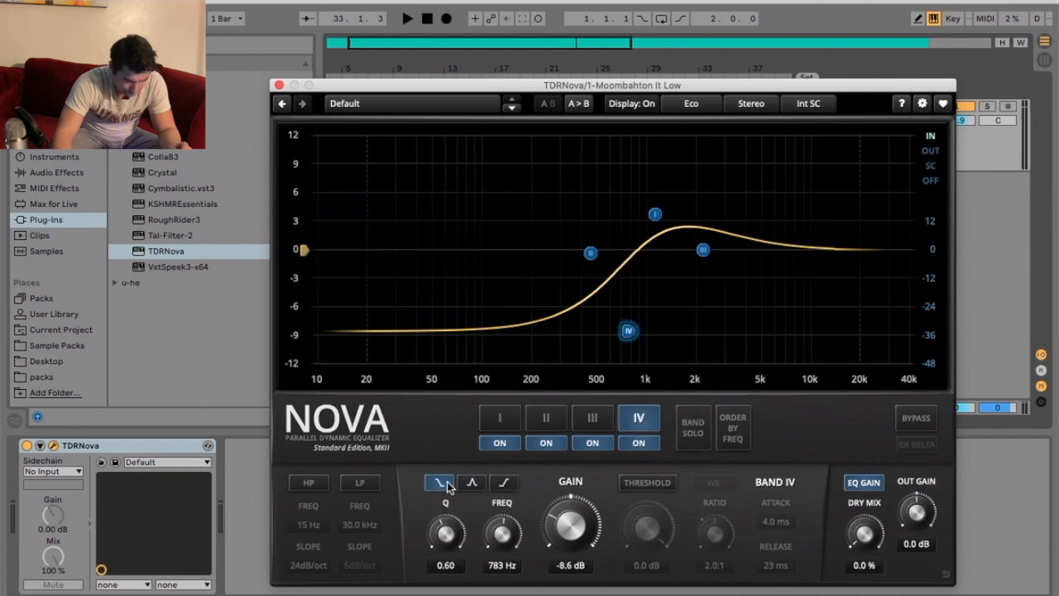
click(505, 482)
- Move band III to about 1832 Hz at -1.8 dB and make it a low shelf
mouse_move(698, 252)
mouse_down()
mouse_move(639, 289)
mouse_move(691, 265)
mouse_up()
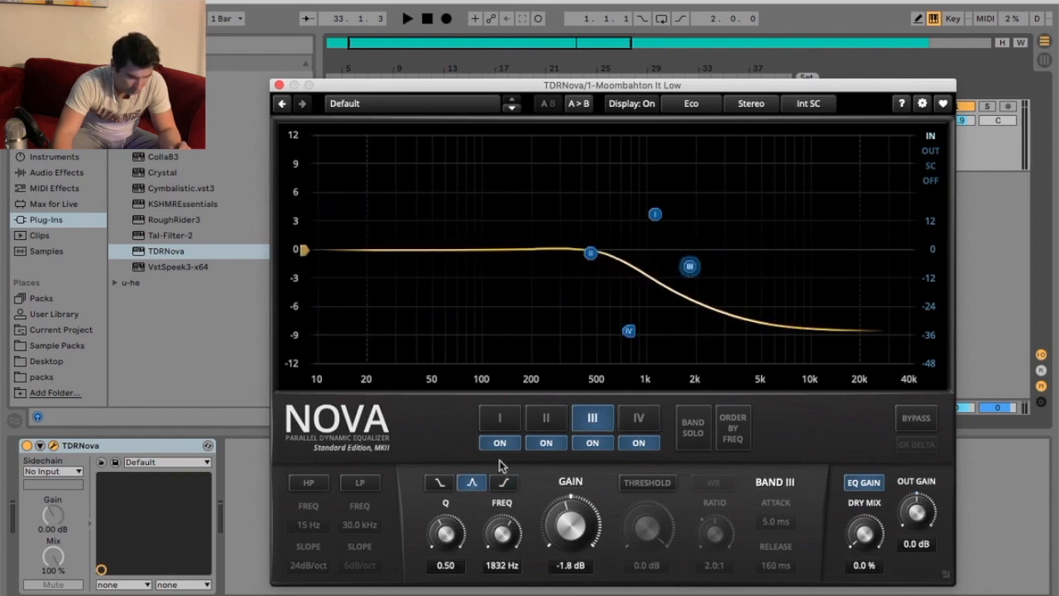
click(440, 483)
- Enable band III's dynamic threshold and adjust it to about -20.3 dB while the track plays
click(642, 483)
click(642, 483)
click(643, 483)
drag(643, 525, 644, 595)
key(space)
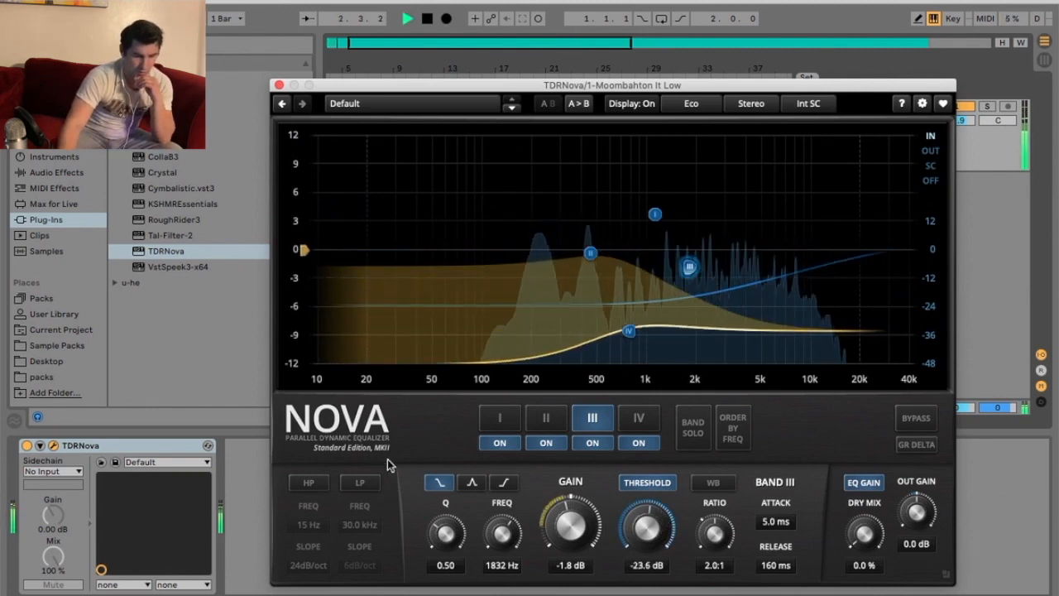
drag(673, 530, 673, 508)
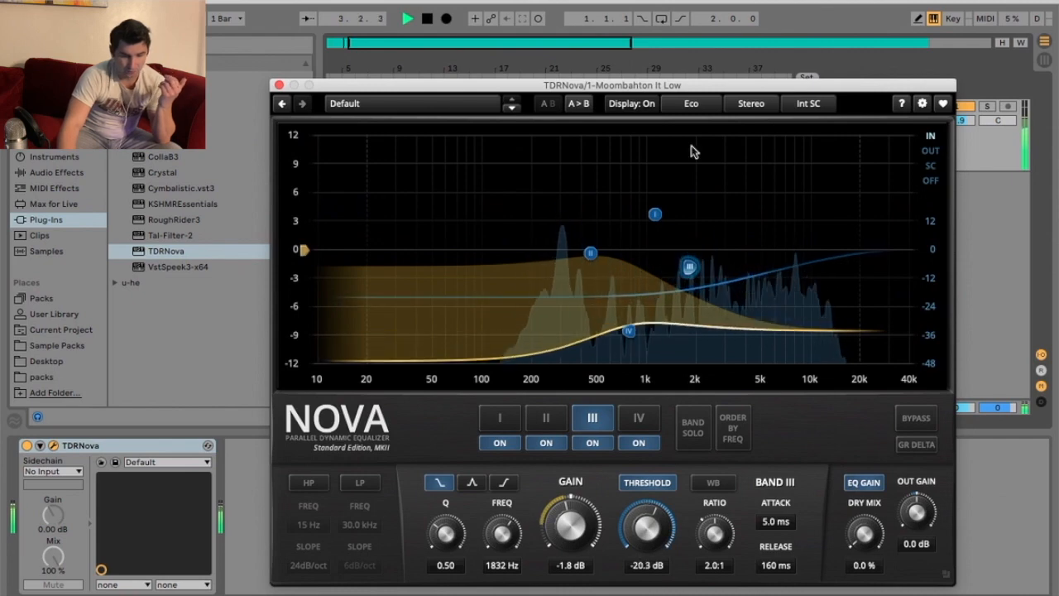
key(space)
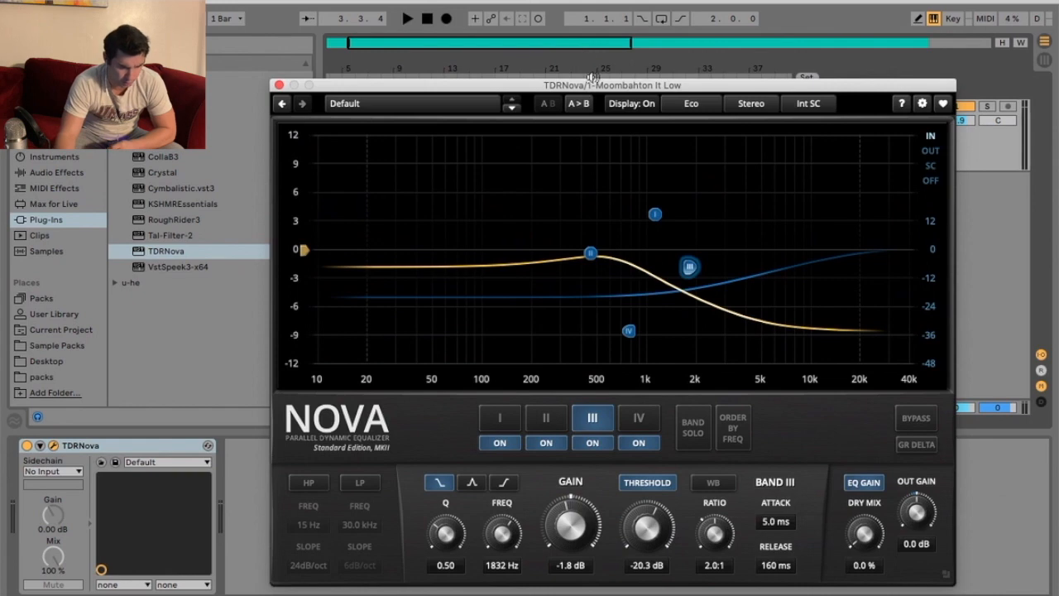
- Lower band III's gain to -4.5 dB and set its threshold to about -18.5 dB during playback
drag(593, 78, 573, 56)
drag(566, 507, 565, 527)
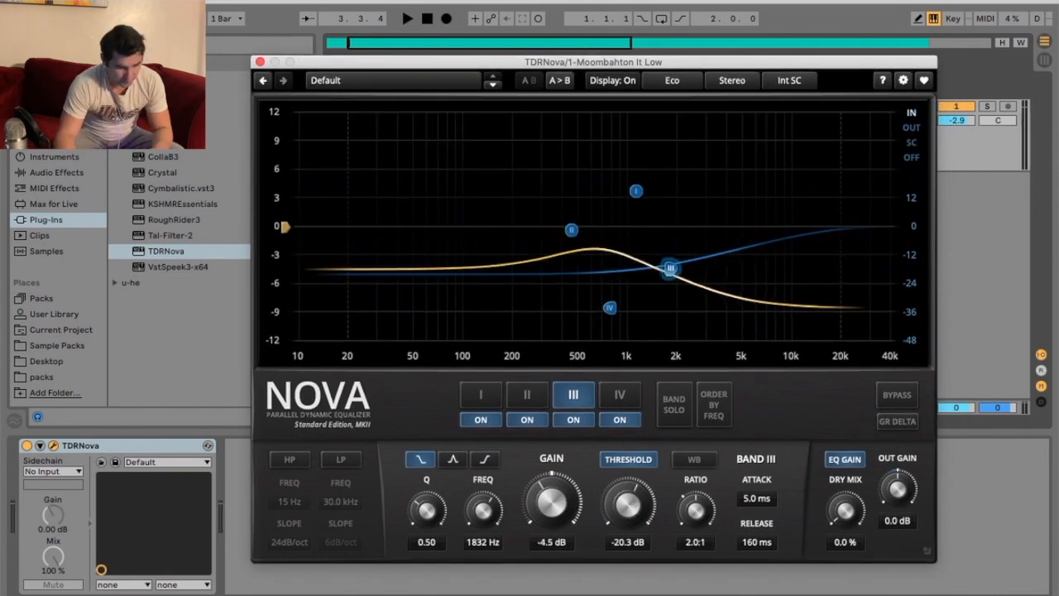
key(space)
drag(643, 495, 615, 527)
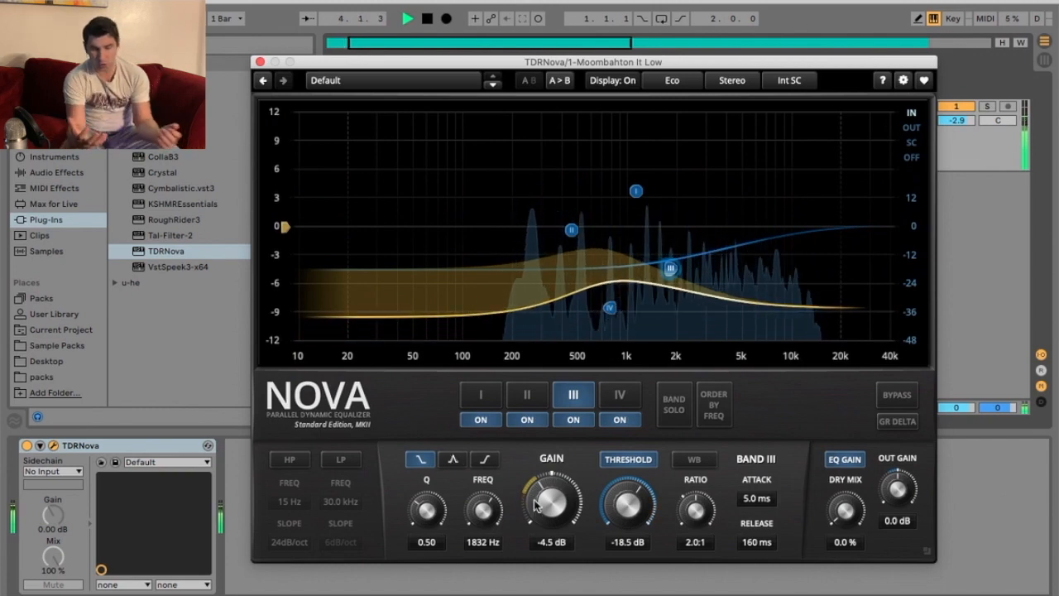
key(space)
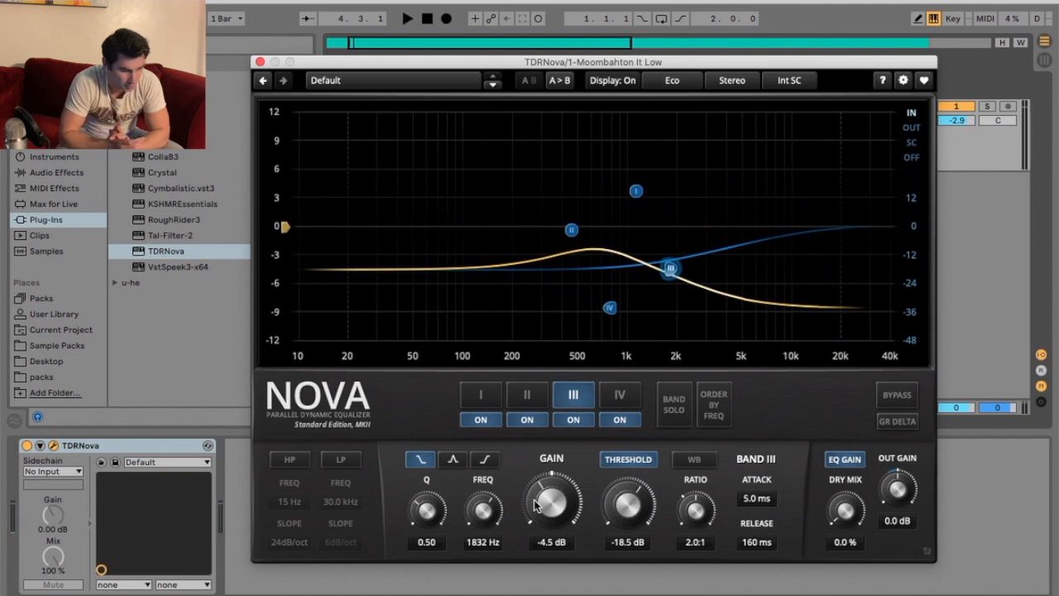
- Play the track from the start and lower band III's threshold to about -22.4 dB
key(space)
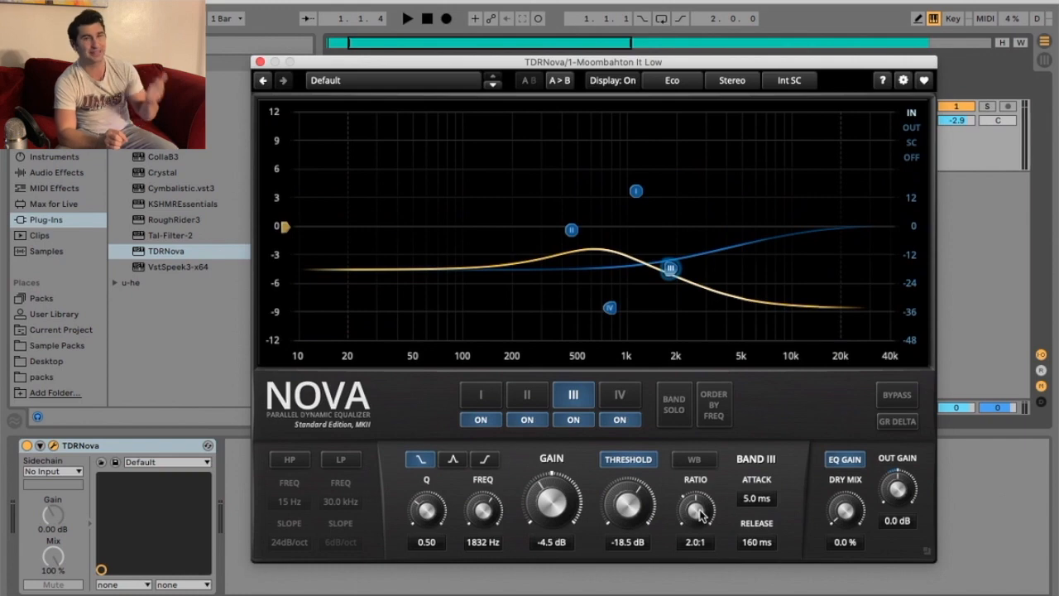
key(space)
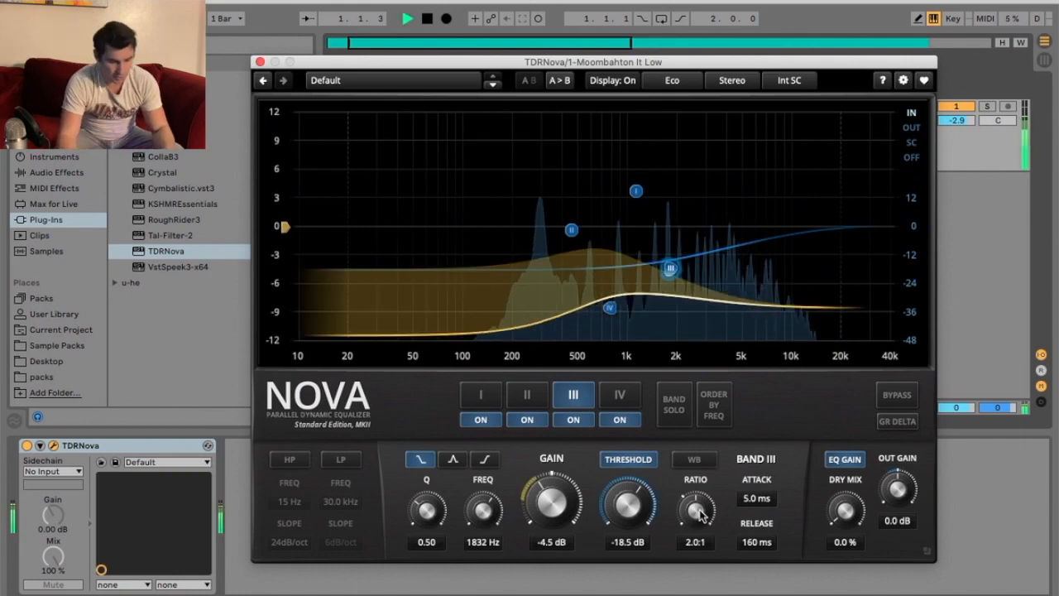
drag(628, 506, 625, 524)
key(space)
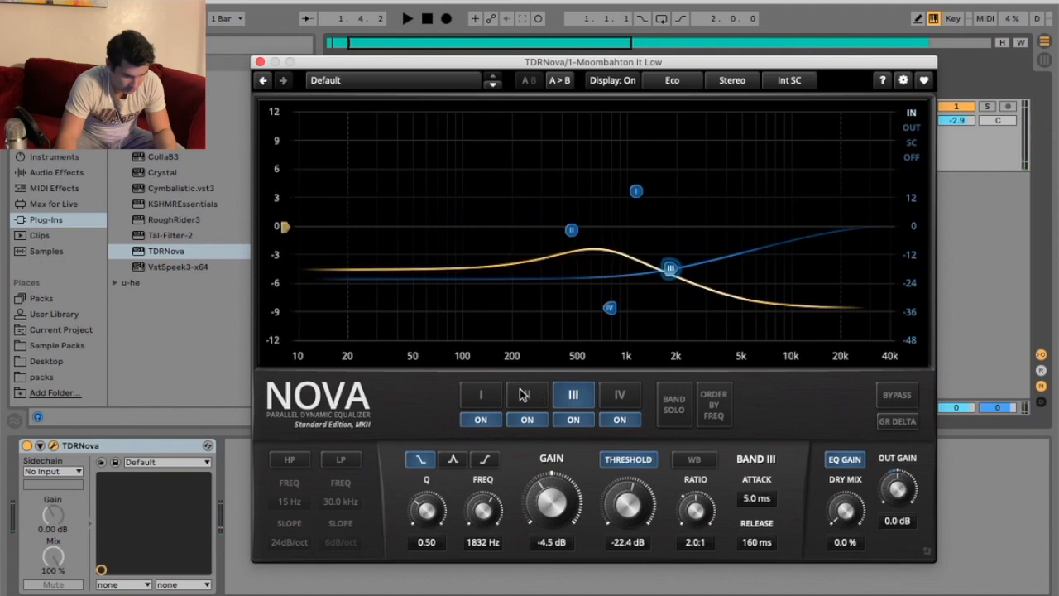
- Select band I and switch off bands II, III and IV
click(480, 395)
click(527, 420)
click(574, 419)
click(620, 419)
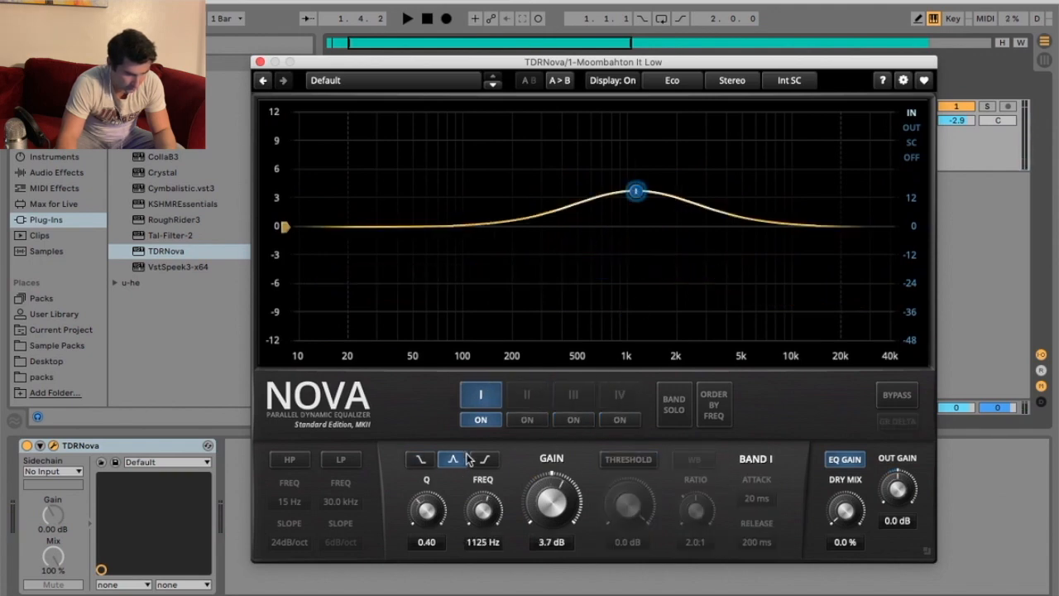
- Make band I a low shelf at about 195 Hz and -12.0 dB, and start playback
click(422, 465)
drag(636, 191, 517, 341)
key(space)
drag(641, 63, 630, 91)
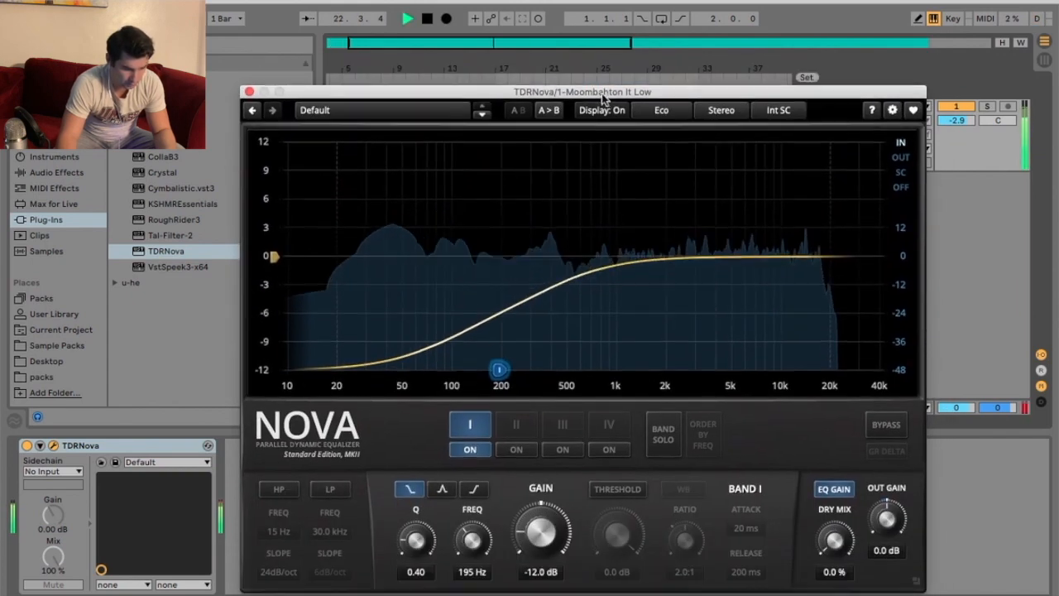
- Move band I to about 246 Hz at -0.7 dB and enable its dynamic threshold during playback
drag(500, 366, 509, 269)
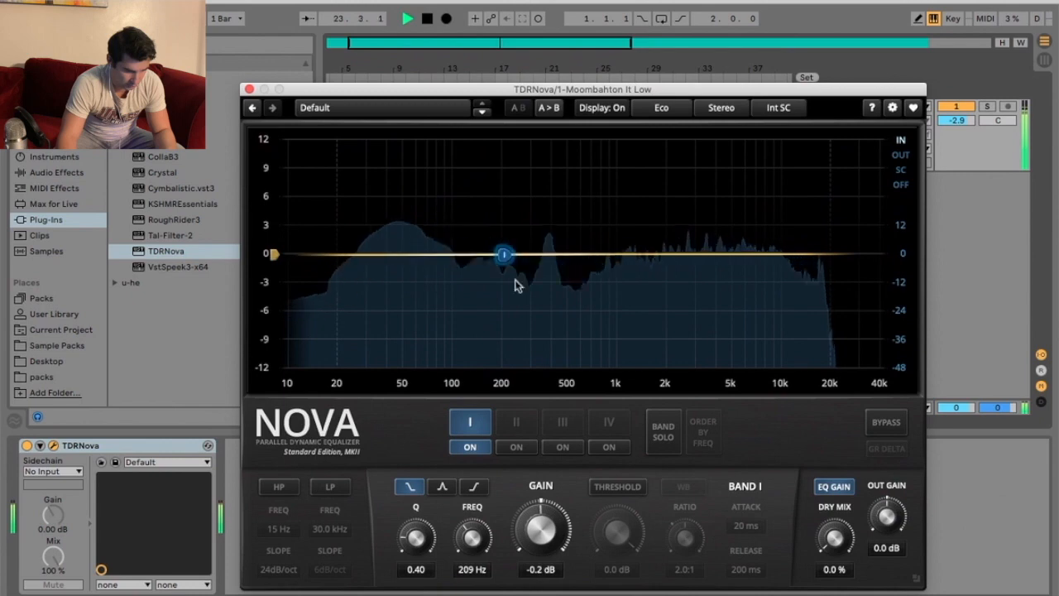
click(621, 489)
mouse_move(506, 296)
mouse_down()
mouse_move(508, 363)
mouse_move(515, 277)
mouse_up()
double_click(515, 262)
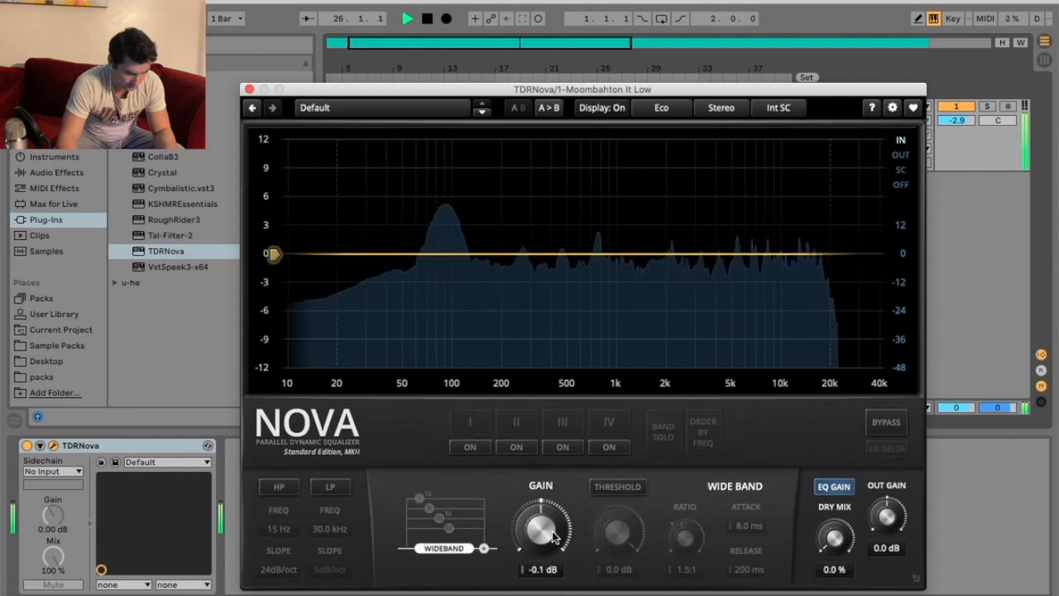
click(474, 447)
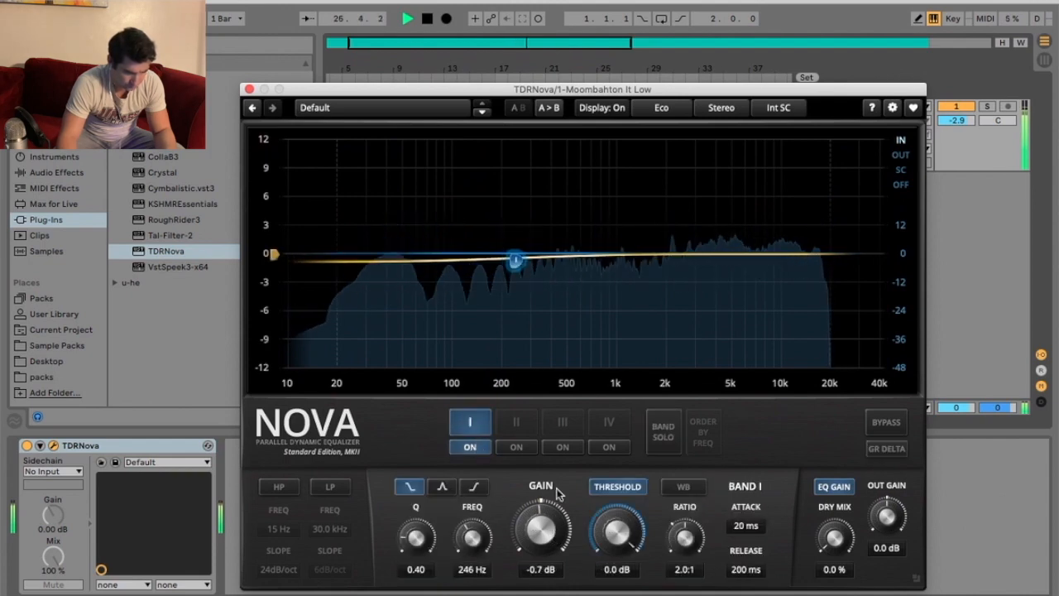
- Lower band I's threshold to about -20.6 dB and move the band to about 54 Hz at 0.3 dB
drag(617, 544, 617, 575)
mouse_move(515, 260)
mouse_down()
mouse_move(514, 242)
mouse_move(515, 251)
mouse_up()
drag(647, 555, 647, 530)
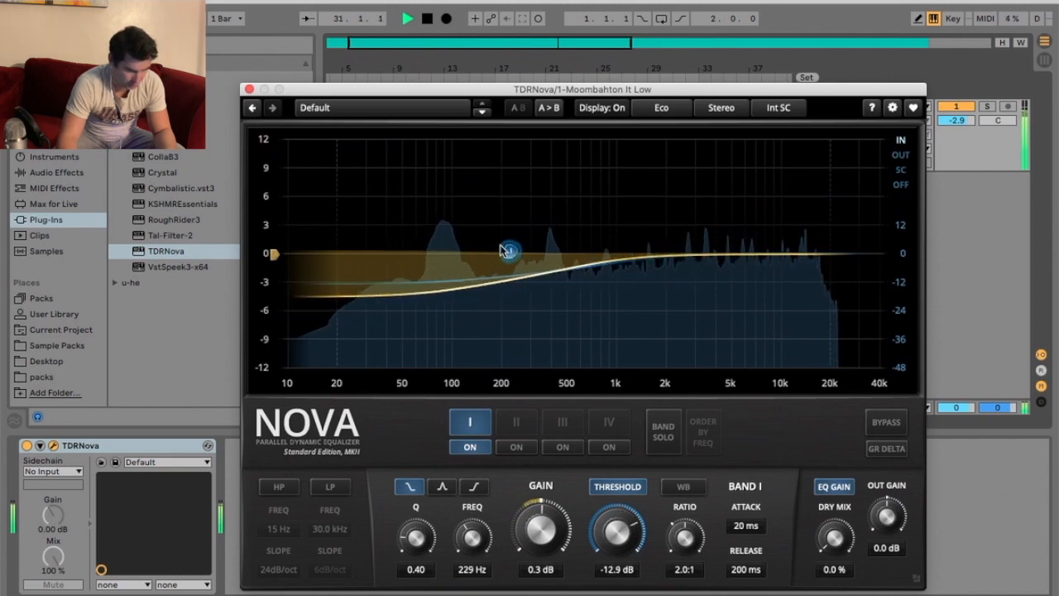
drag(627, 543, 627, 526)
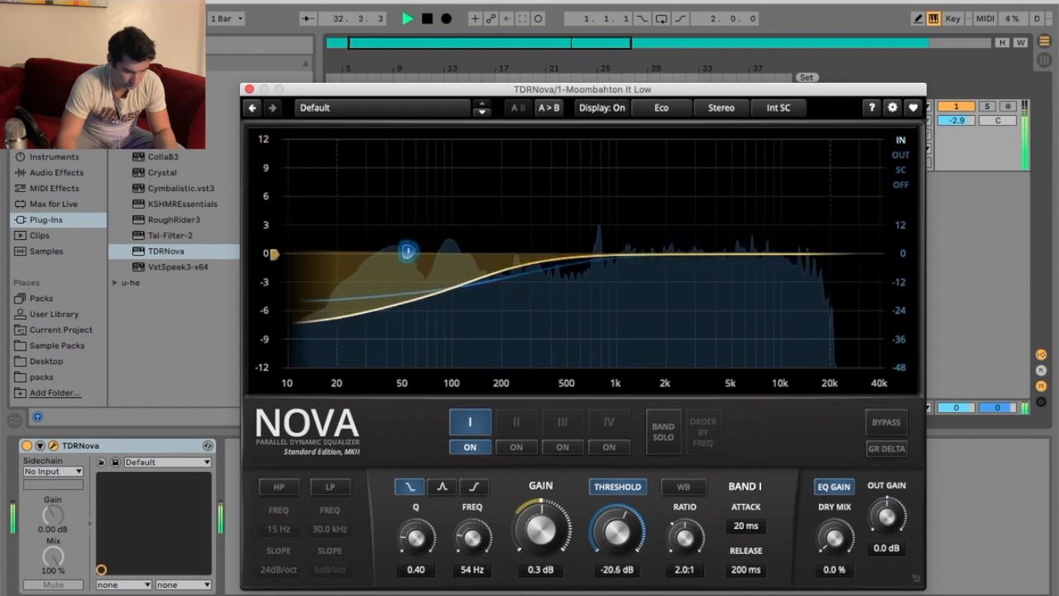
- Link band I's dynamics to the wideband section and set the ratio to 1.8:1
click(687, 486)
mouse_move(685, 537)
mouse_down()
mouse_move(685, 527)
mouse_move(685, 548)
mouse_move(686, 537)
mouse_up()
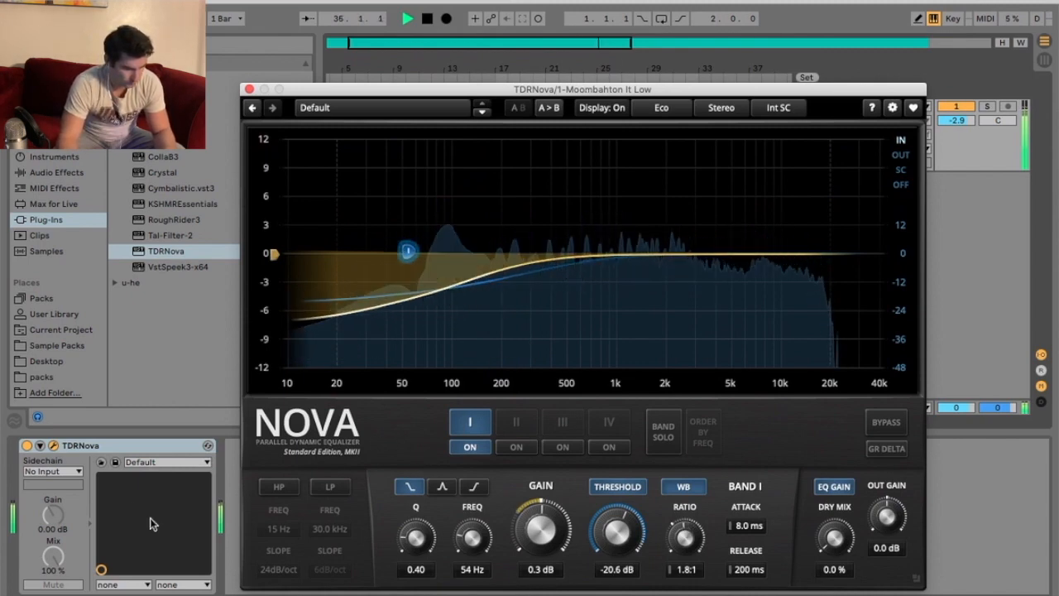
- Compare the track with the equalizer device off and on again, and stop playback
click(26, 447)
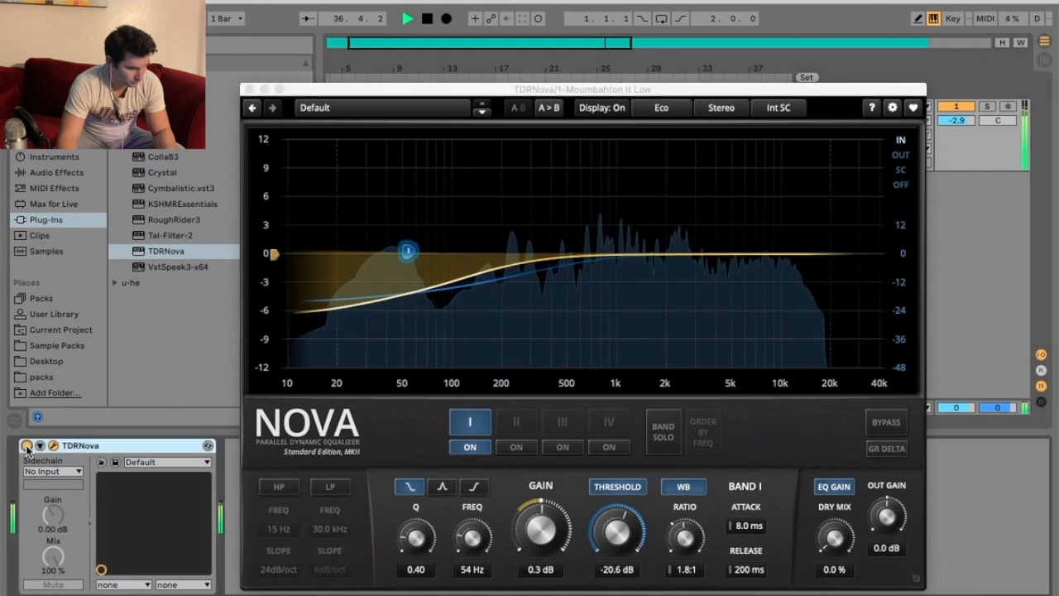
click(27, 447)
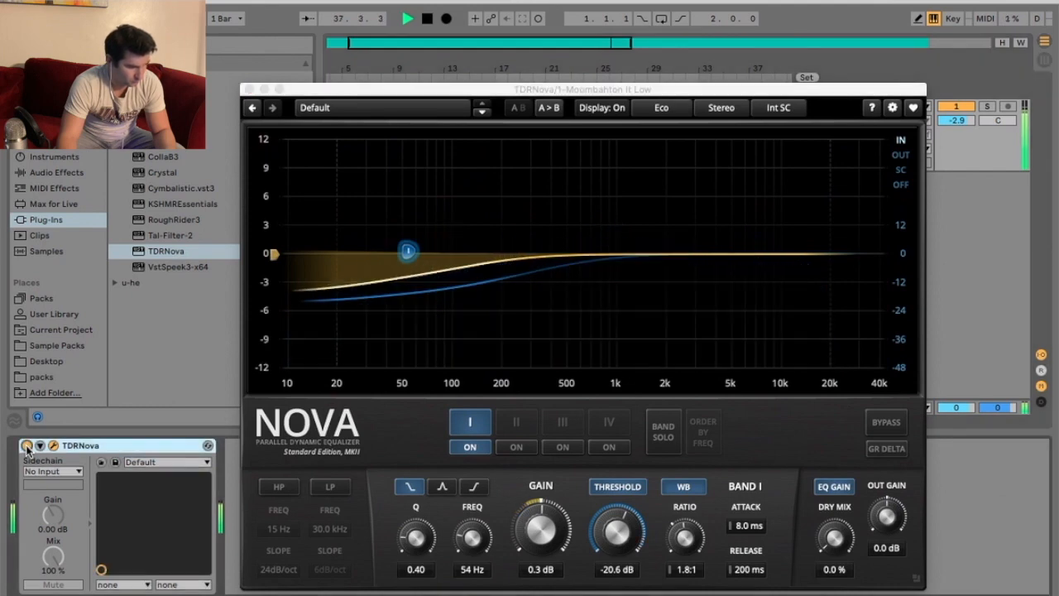
key(space)
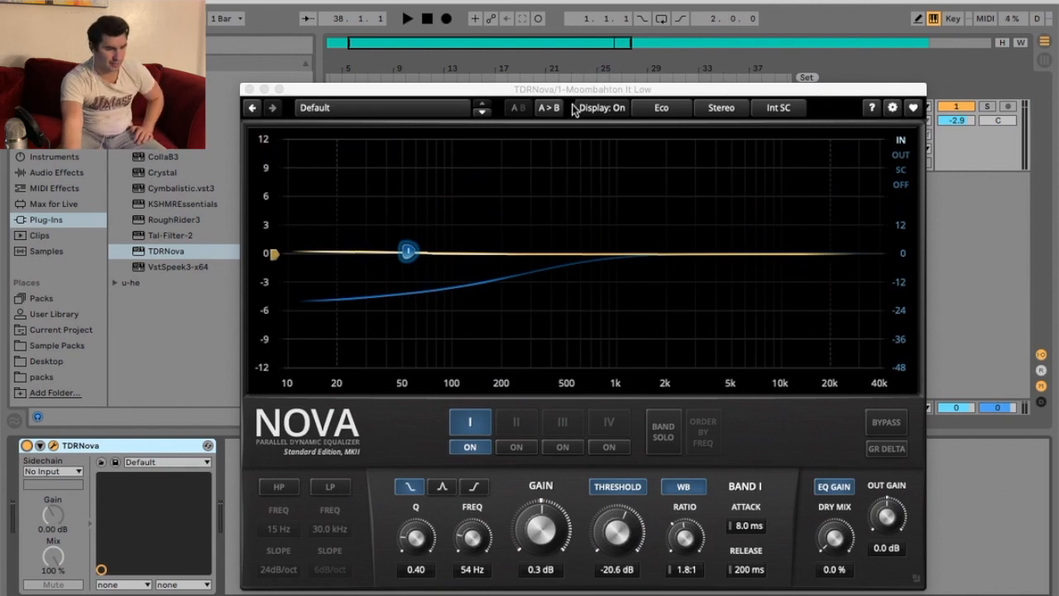
drag(581, 93, 582, 74)
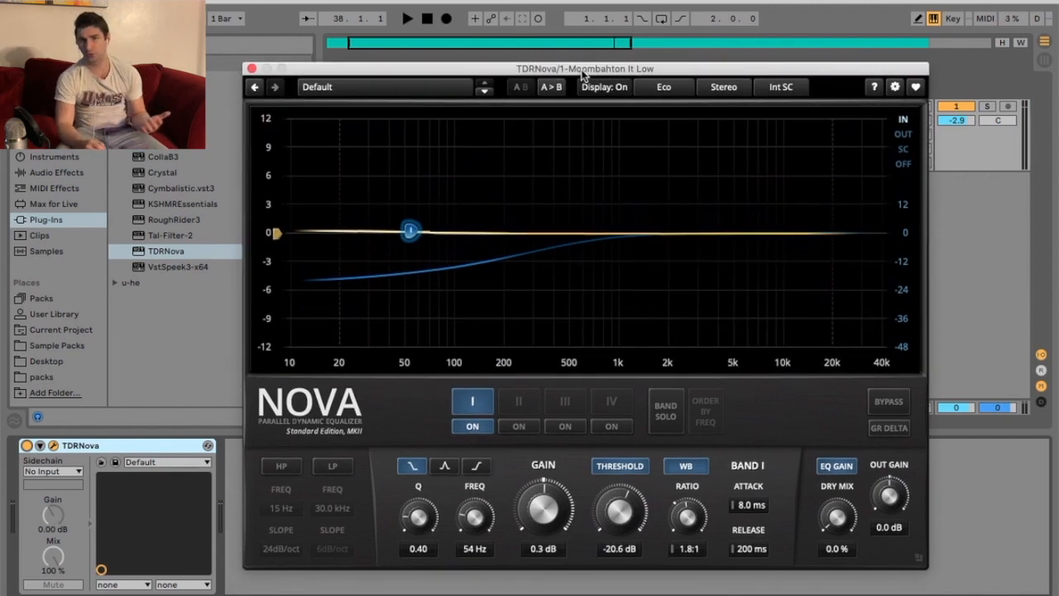